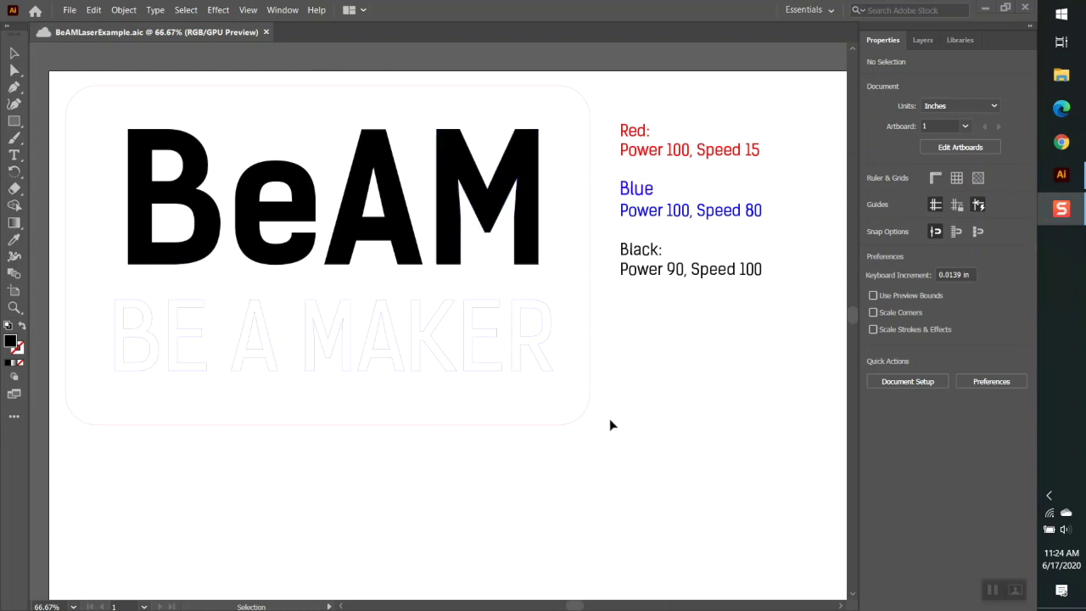
# Step: Select the rounded rectangle, BE A MAKER outline text and BeAM lettering to check their colours
pyautogui.click(471, 425)
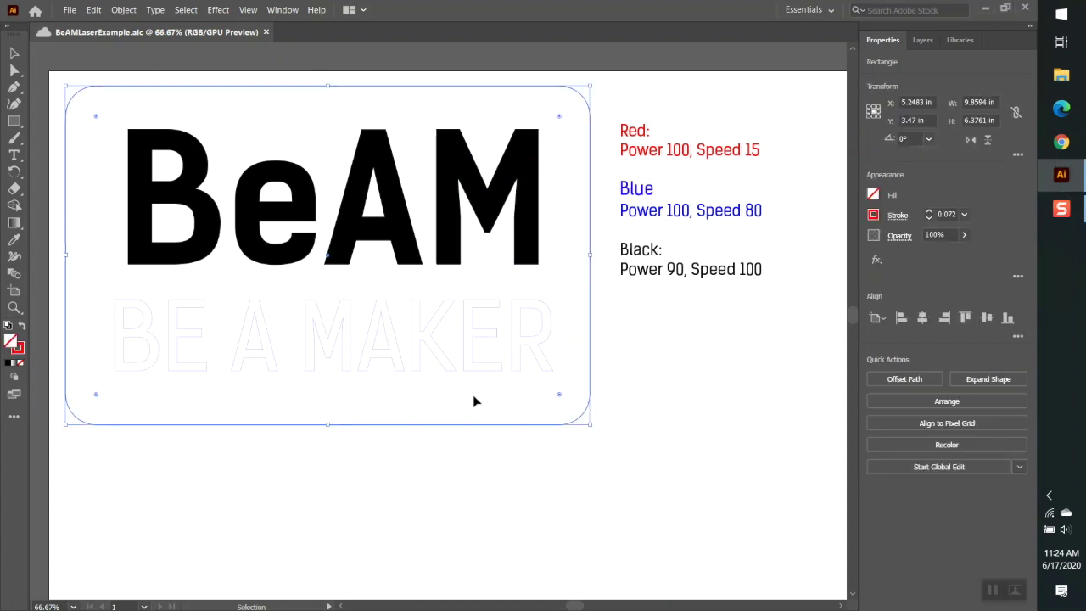
pyautogui.click(484, 373)
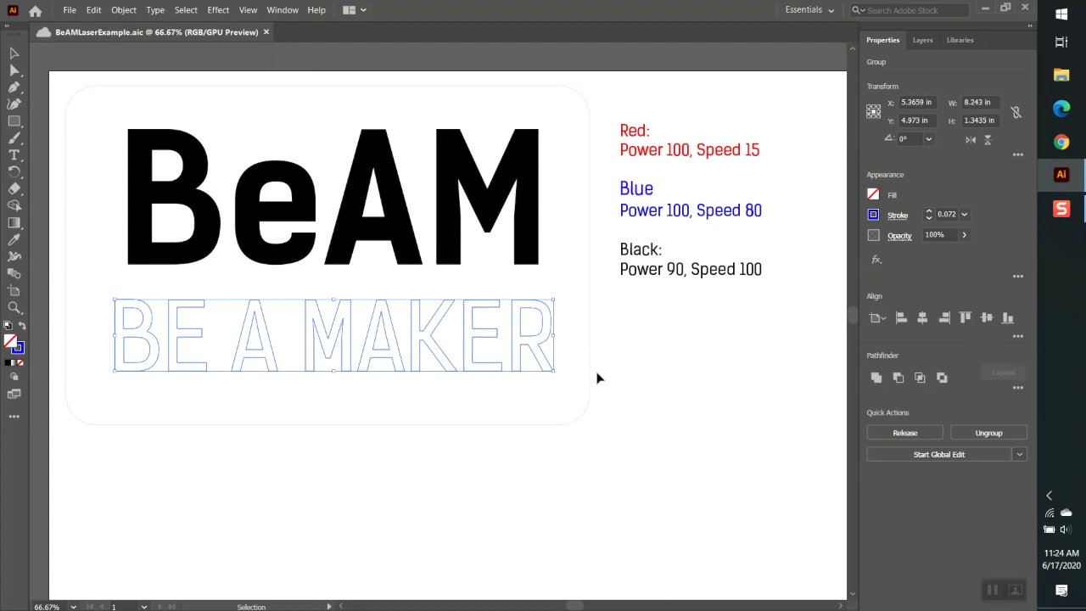
pyautogui.click(530, 211)
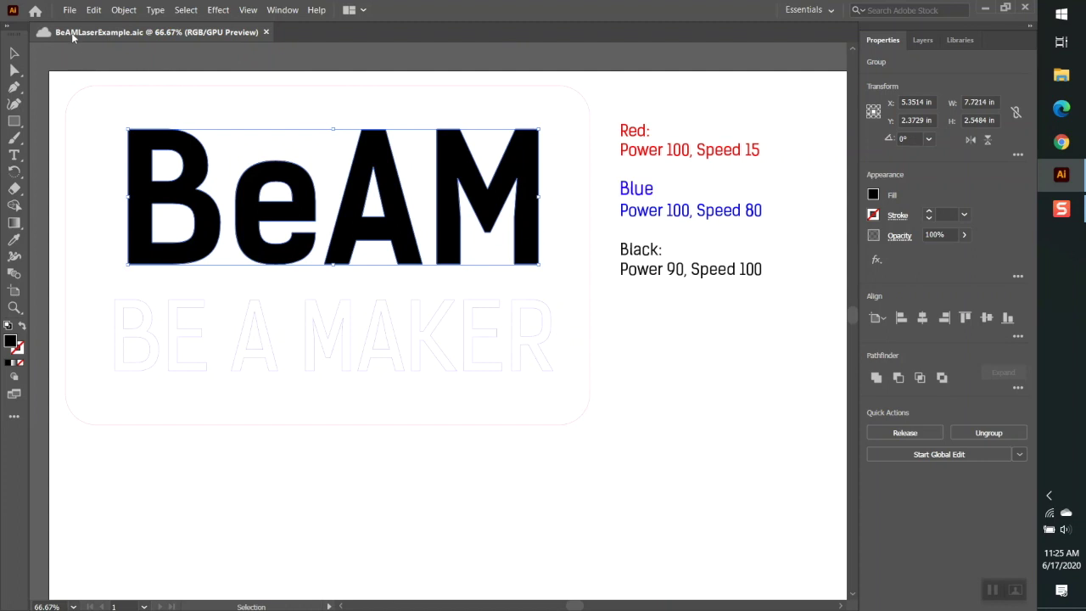
# Step: Reach the VLS6.60 laser driver's preferences through File > Print and Setup
pyautogui.click(70, 12)
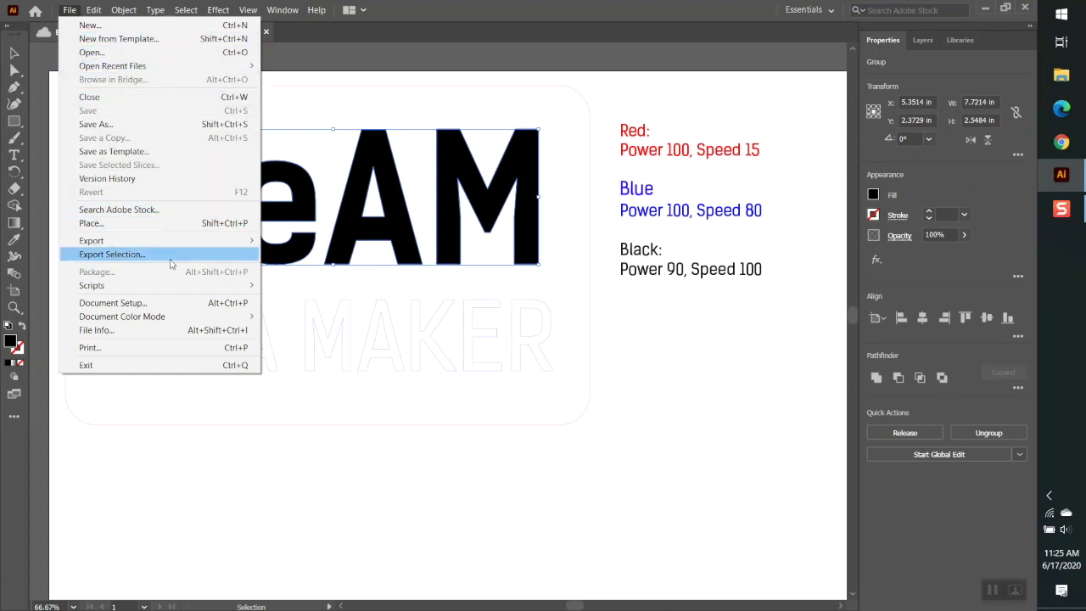
pyautogui.click(198, 350)
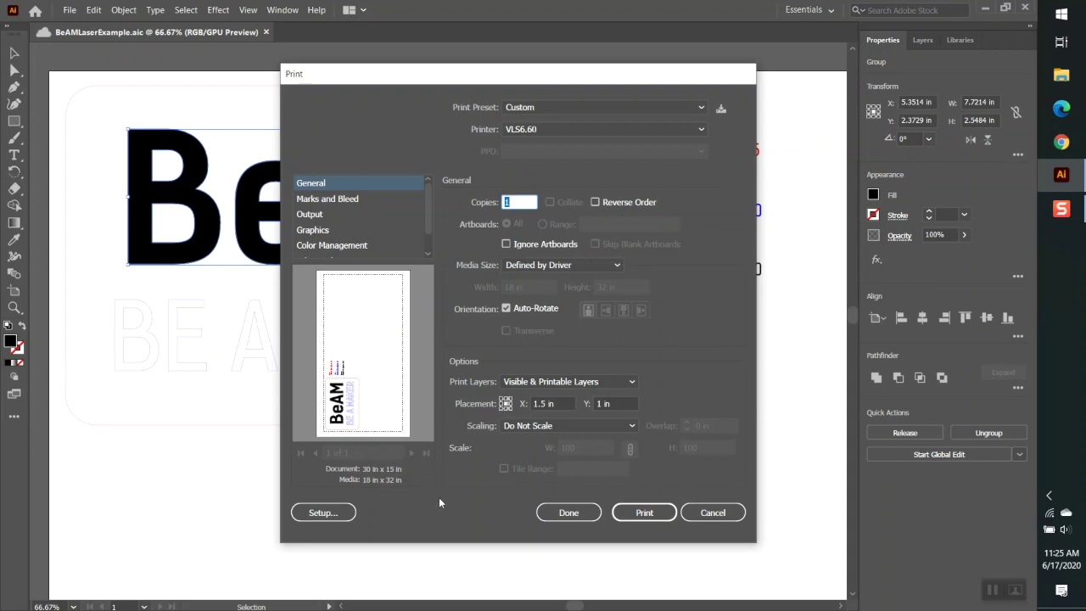
pyautogui.click(340, 512)
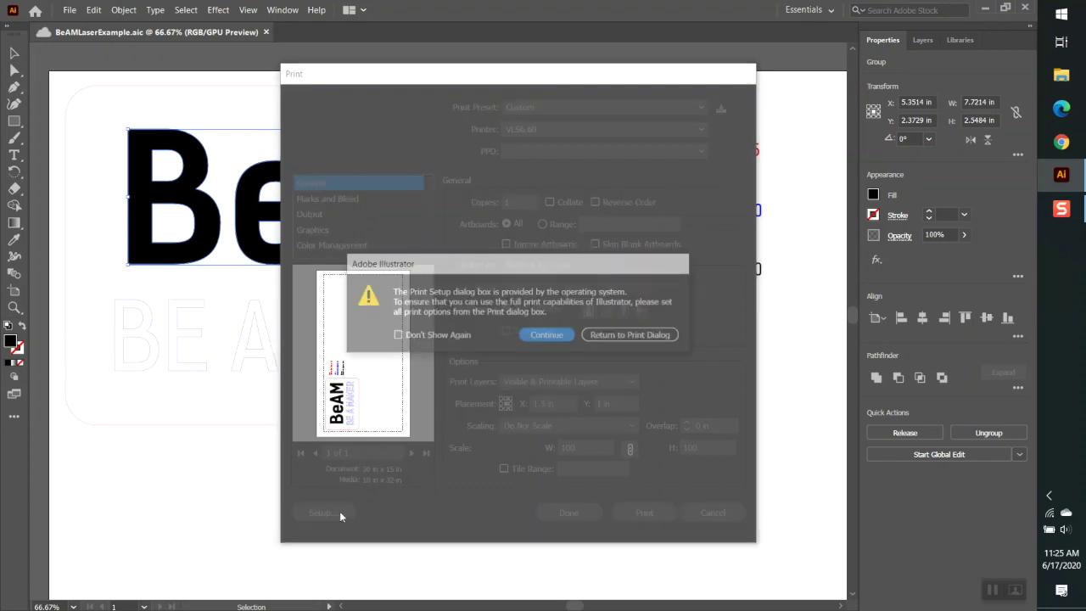
pyautogui.click(547, 336)
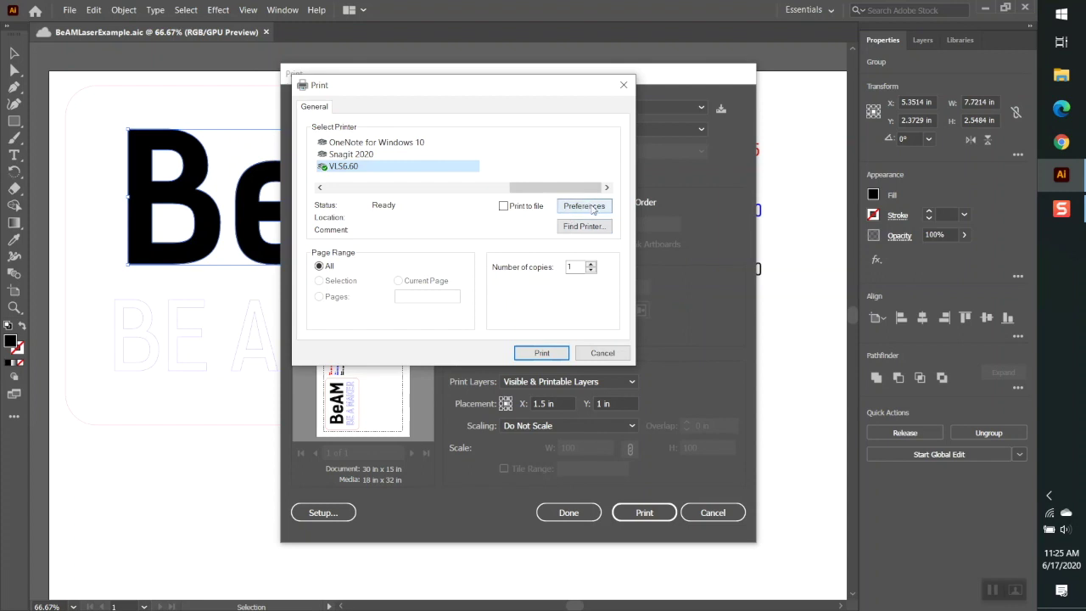
pyautogui.click(591, 207)
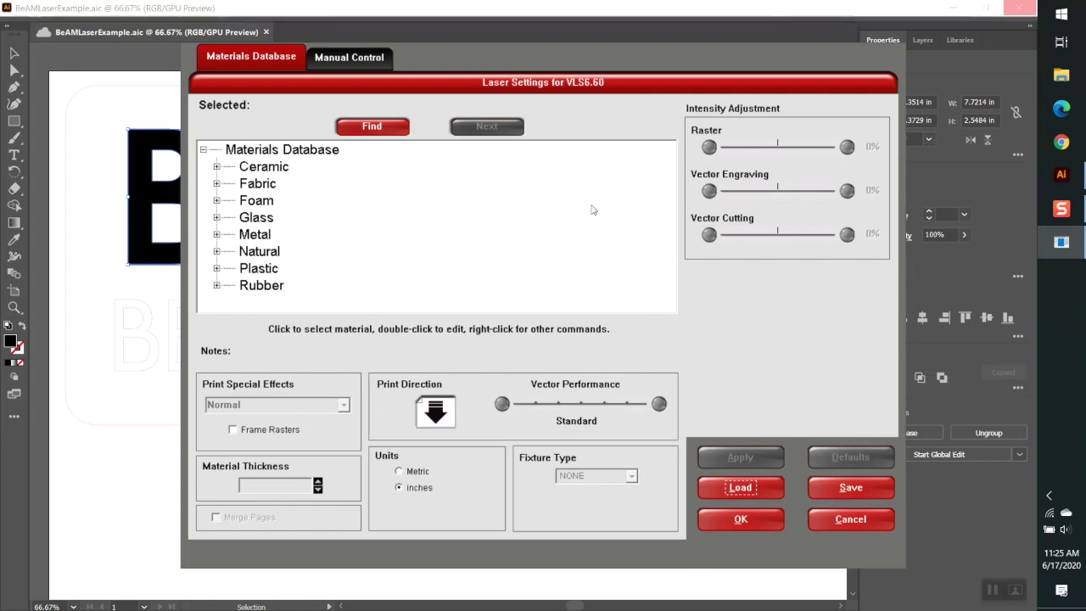
# Step: Switch the laser driver to Manual Control and load the Red colour's settings
pyautogui.click(378, 59)
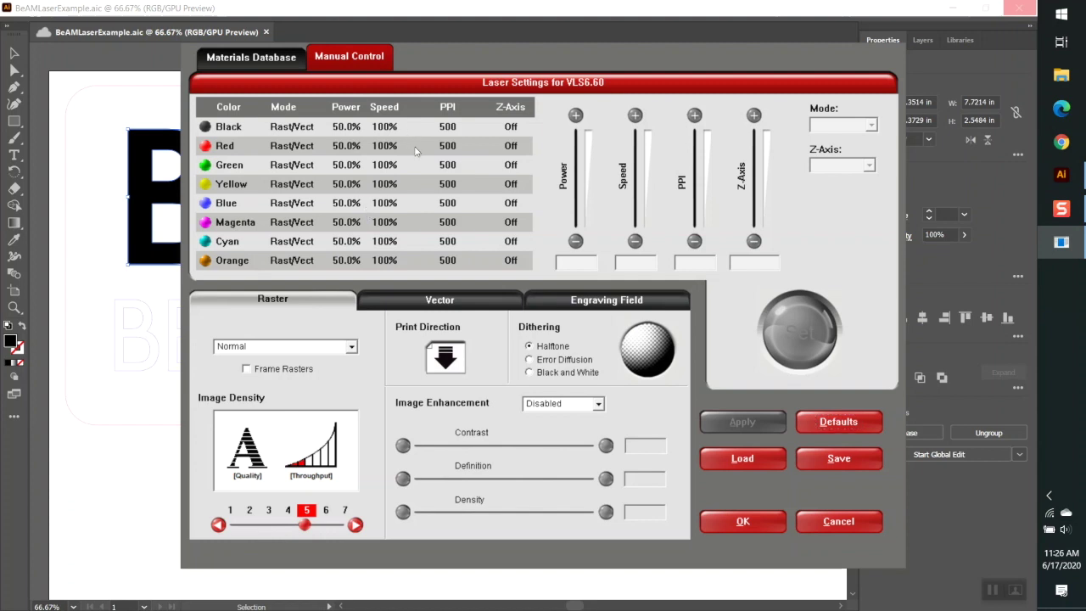
pyautogui.click(416, 150)
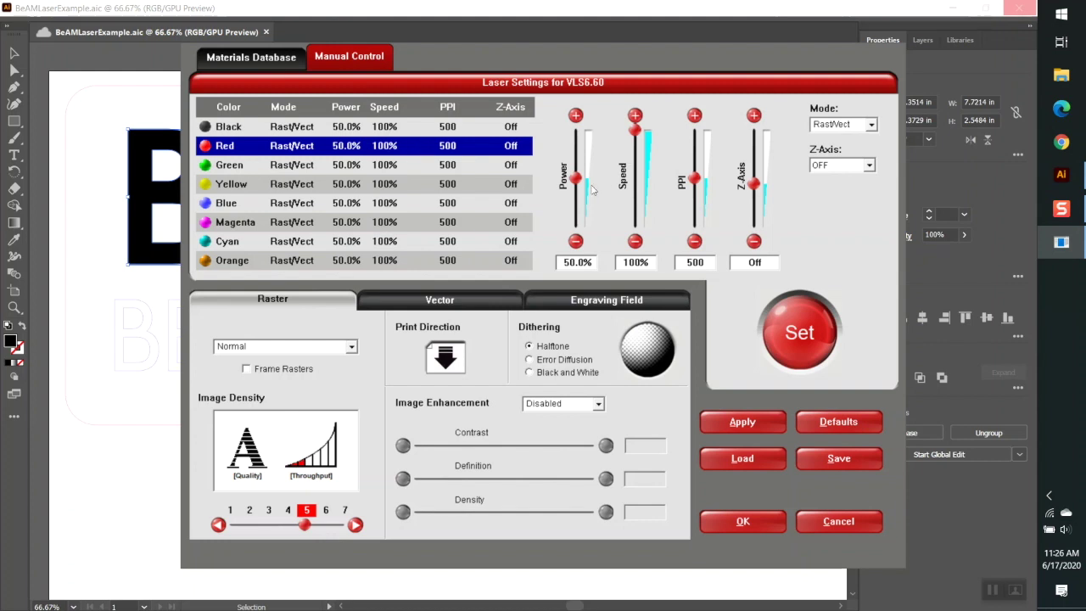
# Step: Commit the Red colour at 100% power and 15% speed
pyautogui.moveTo(576, 178); pyautogui.dragTo(581, 125)
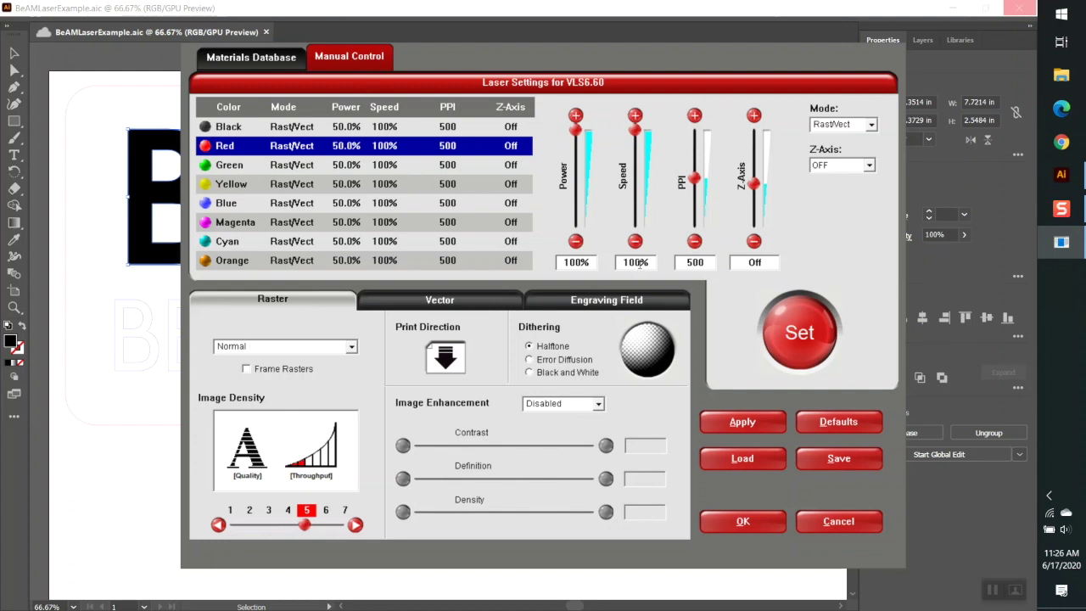
pyautogui.press('BackSpace')
pyautogui.press('BackSpace')
pyautogui.press('BackSpace')
pyautogui.write('15')
pyautogui.click(798, 334)
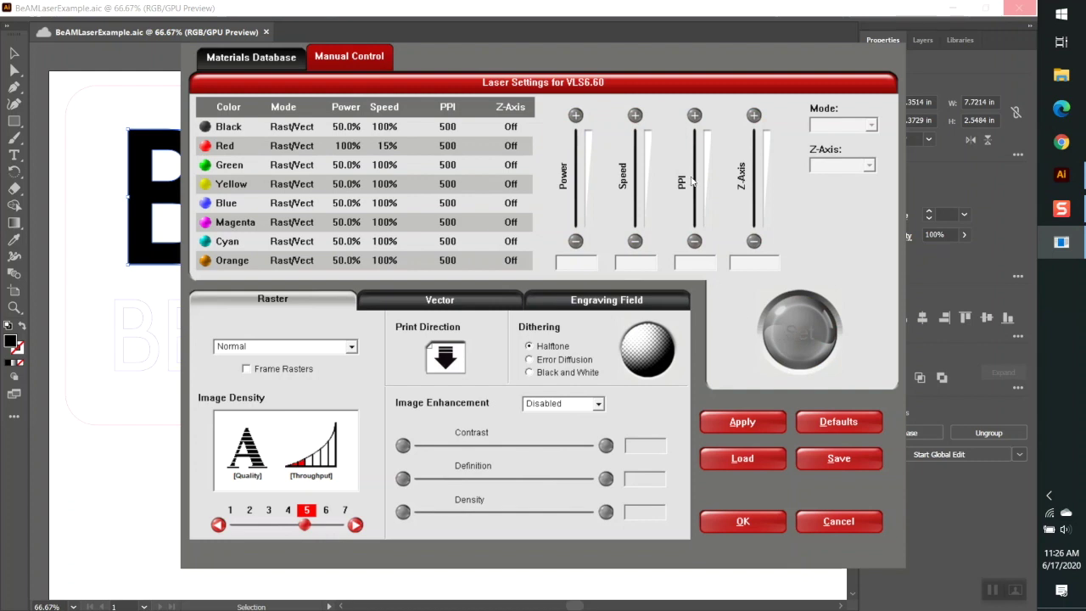
# Step: Commit Blue at 100% power and 80% speed, then load Black for editing
pyautogui.click(336, 203)
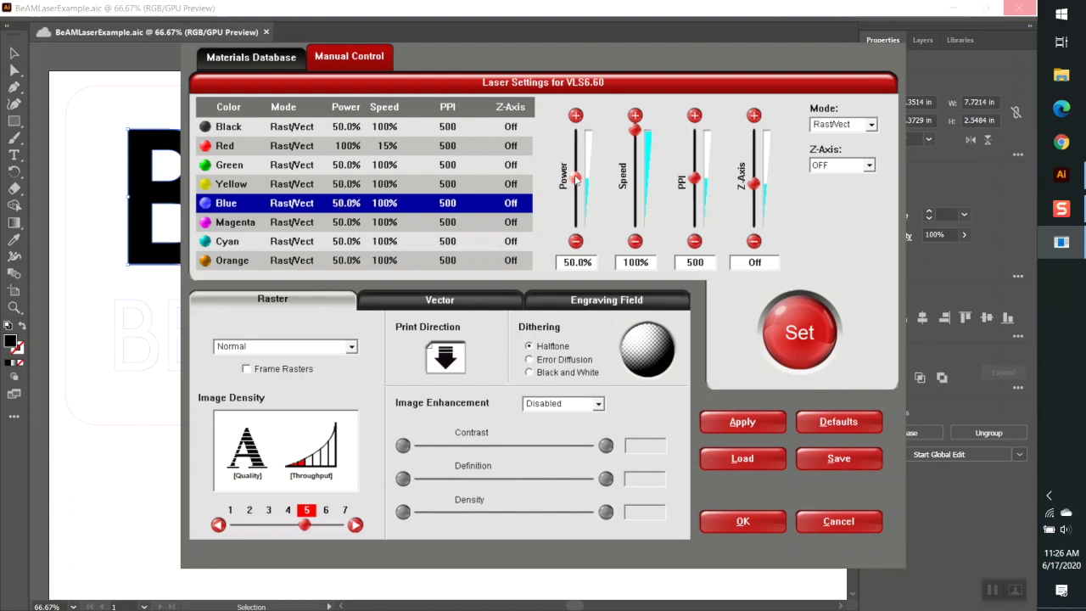
pyautogui.moveTo(576, 177); pyautogui.dragTo(588, 121)
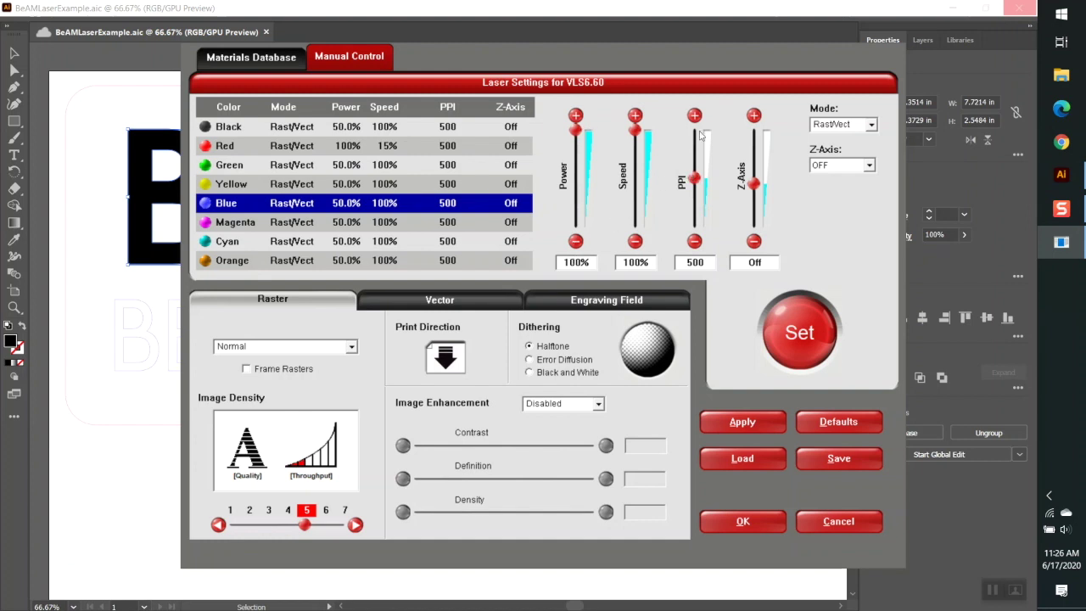
pyautogui.click(636, 263)
pyautogui.press('BackSpace')
pyautogui.press('BackSpace')
pyautogui.write('8')
pyautogui.click(797, 331)
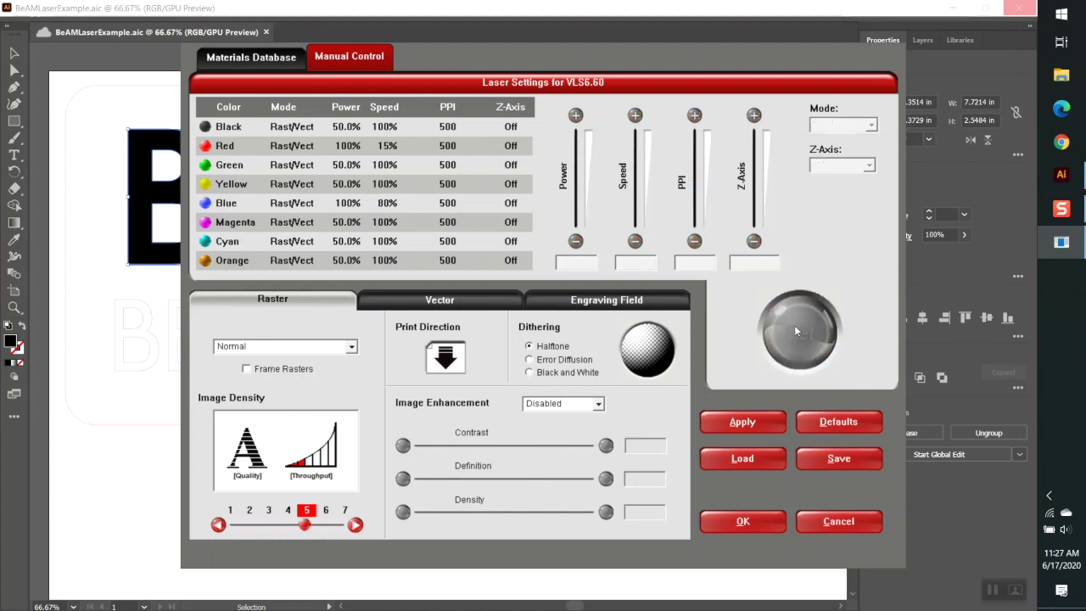
pyautogui.click(370, 127)
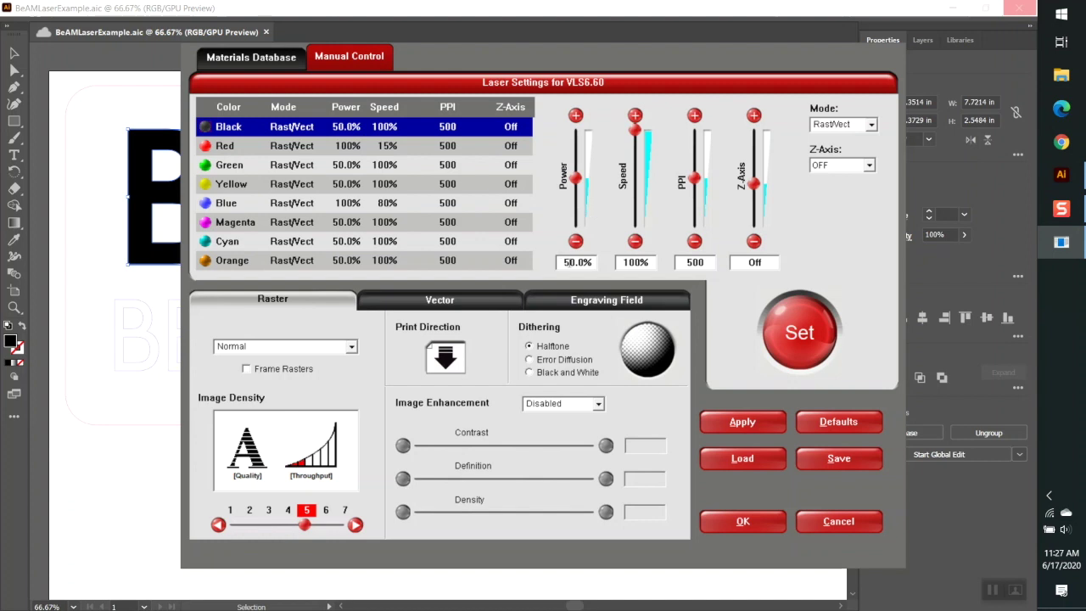
# Step: Commit Black's power at 90%, leaving its speed at 100%
pyautogui.press('BackSpace')
pyautogui.write('9')
pyautogui.click(799, 337)
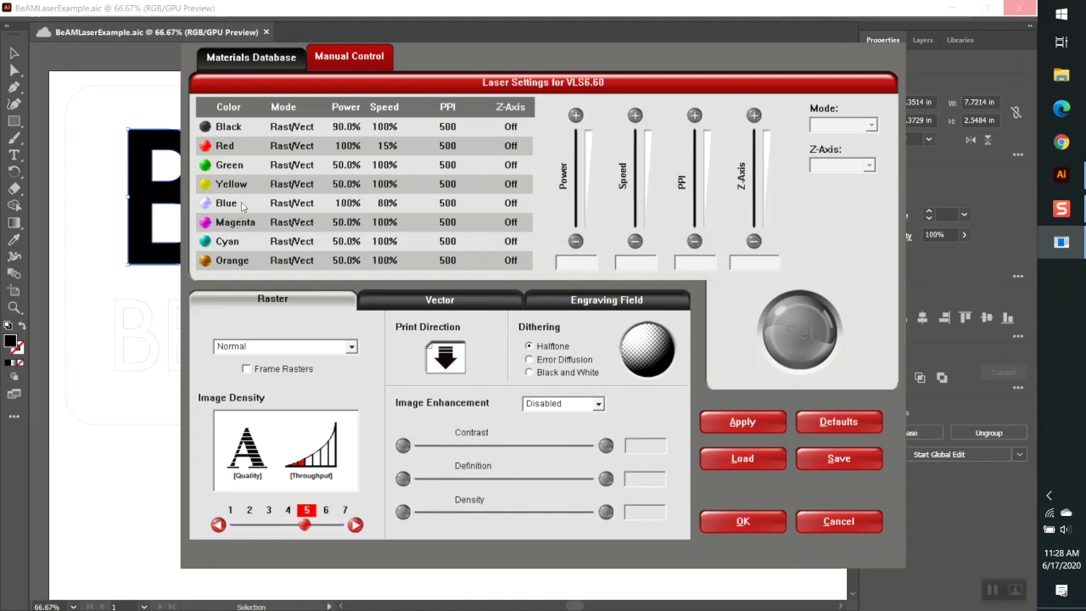
# Step: Move Blue up beneath Black so colours run Black, Blue, Red, and re-commit it
pyautogui.click(242, 206)
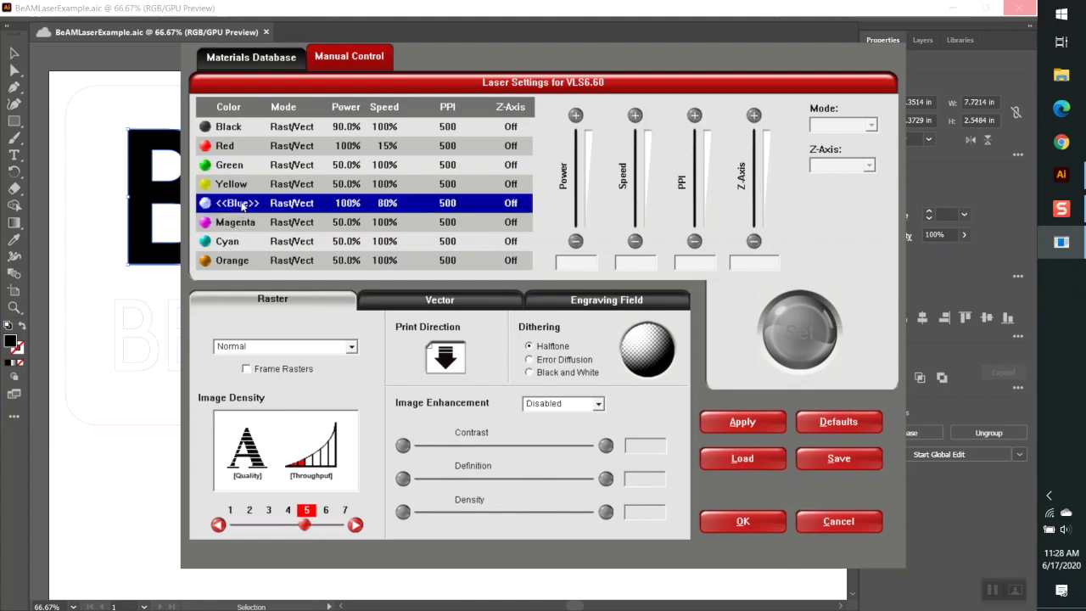
pyautogui.moveTo(242, 206); pyautogui.dragTo(251, 152)
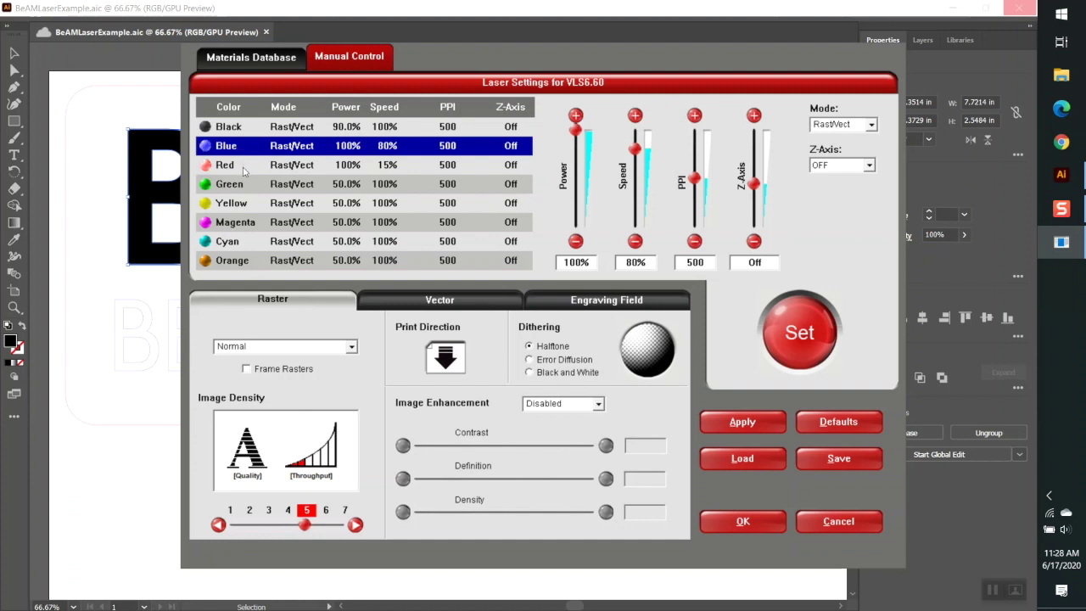
pyautogui.click(812, 332)
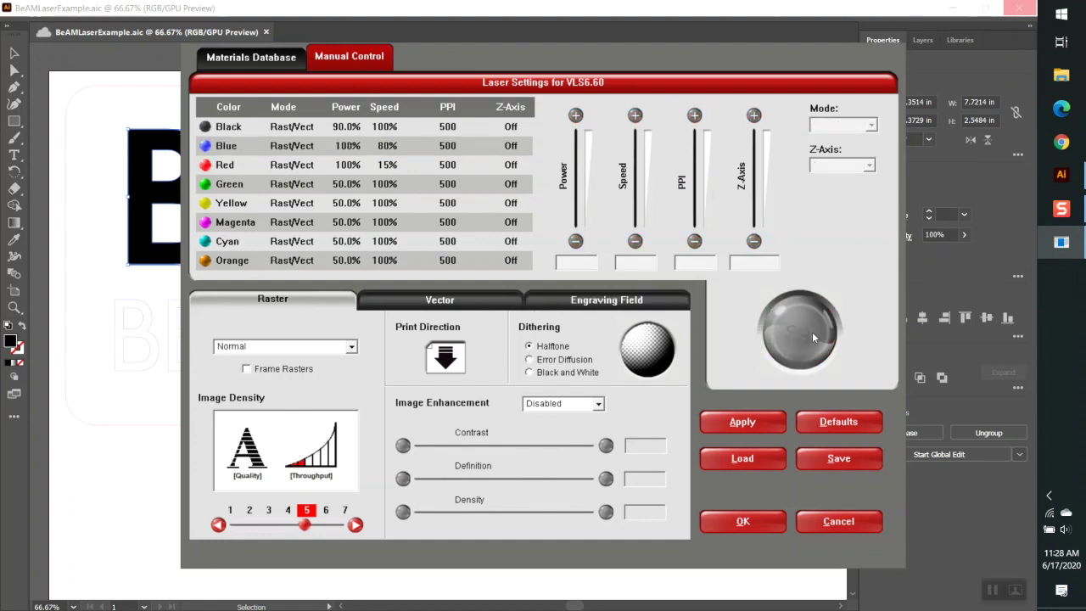
# Step: Apply and accept the laser settings, then print the BeAM design to the VLS6.60
pyautogui.click(760, 423)
pyautogui.click(760, 522)
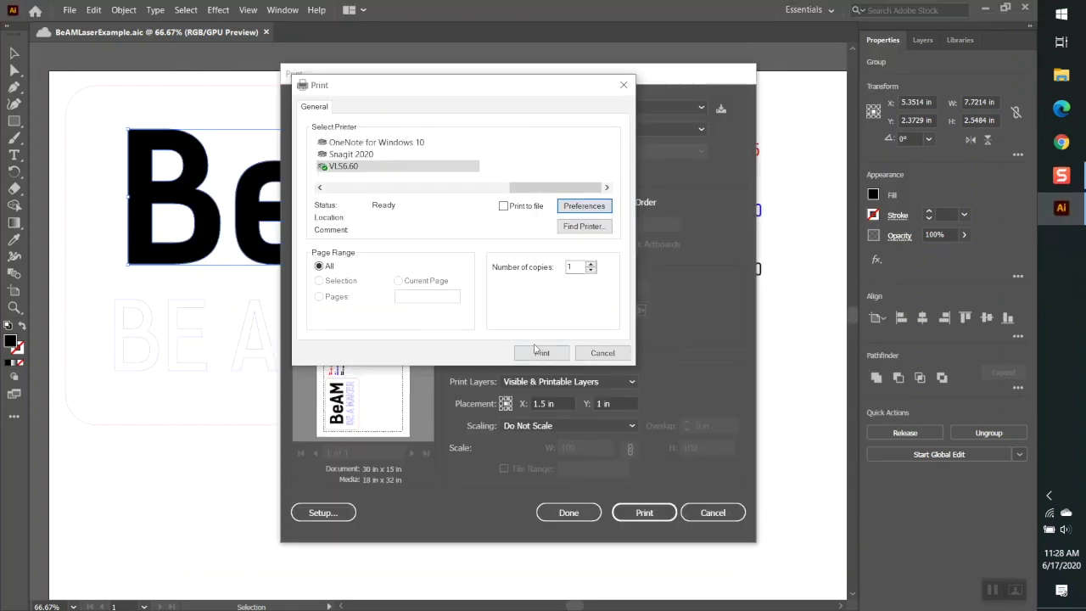
pyautogui.click(533, 354)
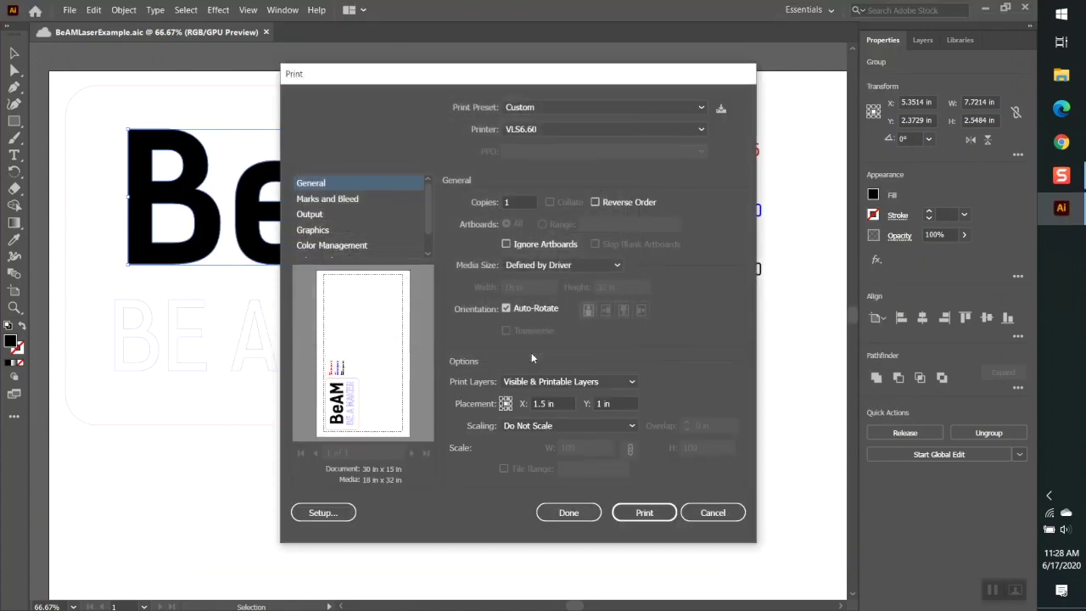
pyautogui.click(659, 514)
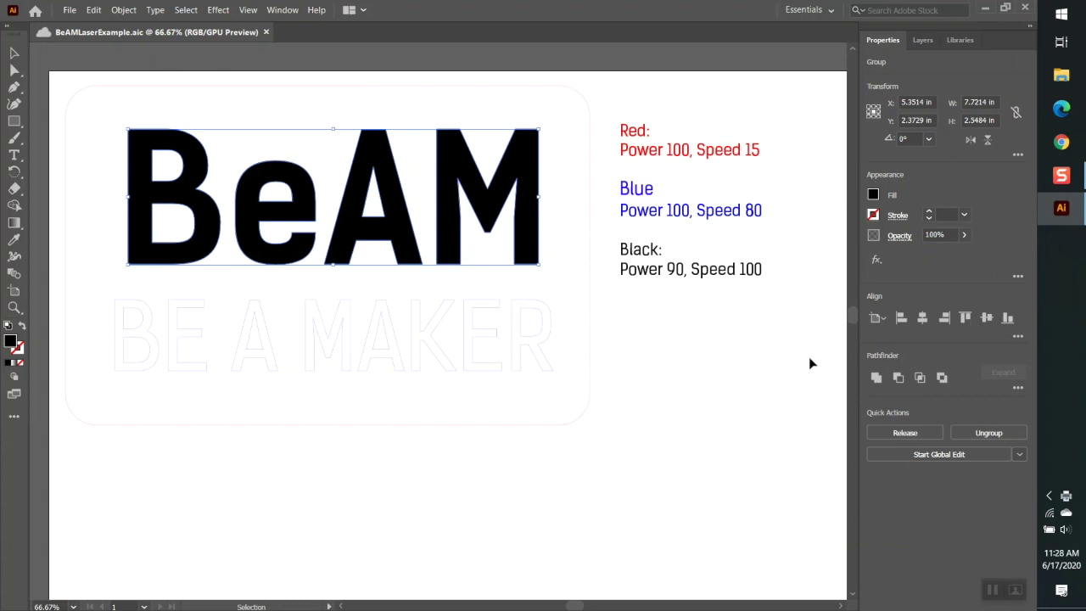
# Step: Open the Universal Laser Systems Control Panel from the taskbar's hidden icons
pyautogui.click(1049, 494)
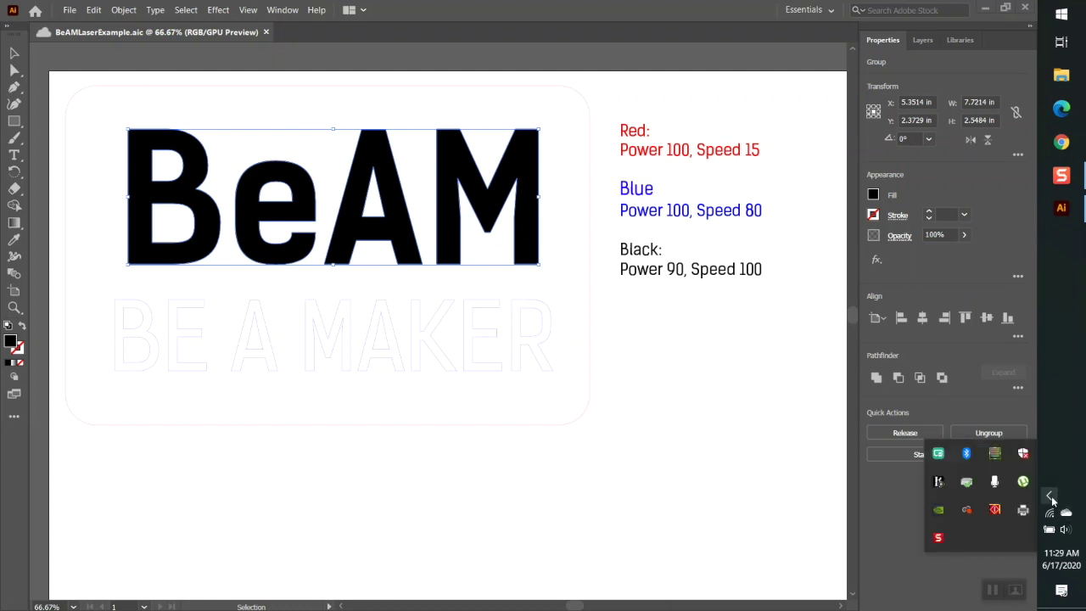
pyautogui.click(994, 511)
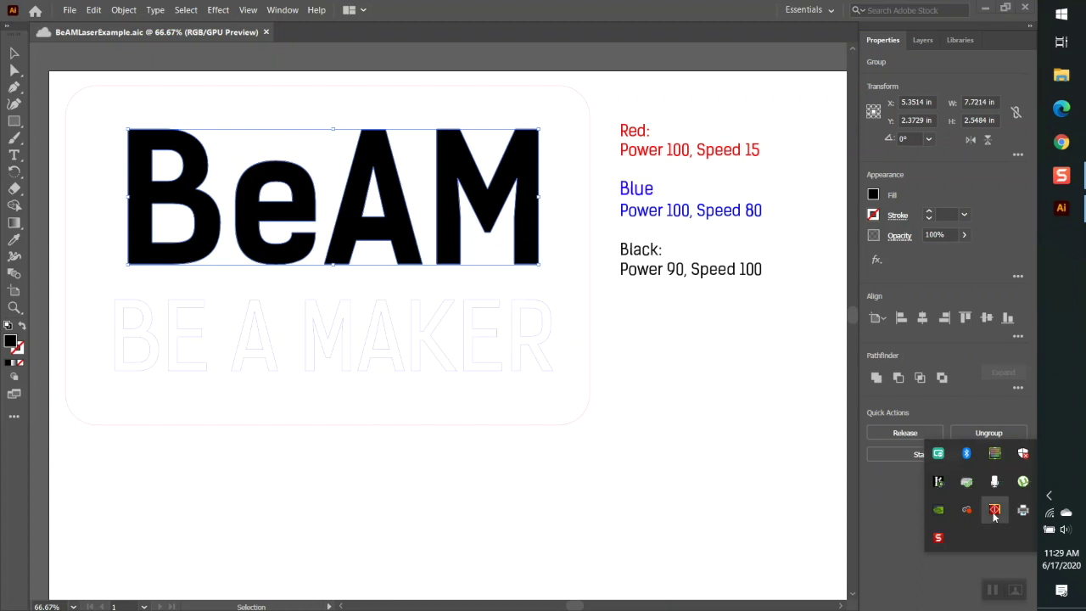